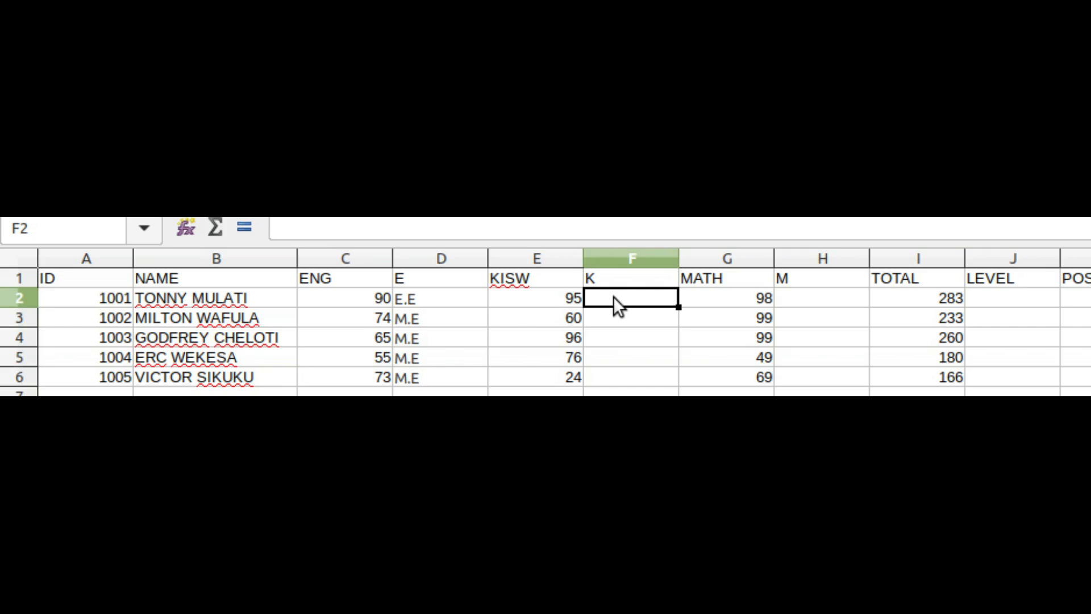
# Step: In F2, start the formula =IF(E2>=75,"E.E",IF so KISW marks of 75+ get E.E
pyautogui.doubleClick(613, 297)
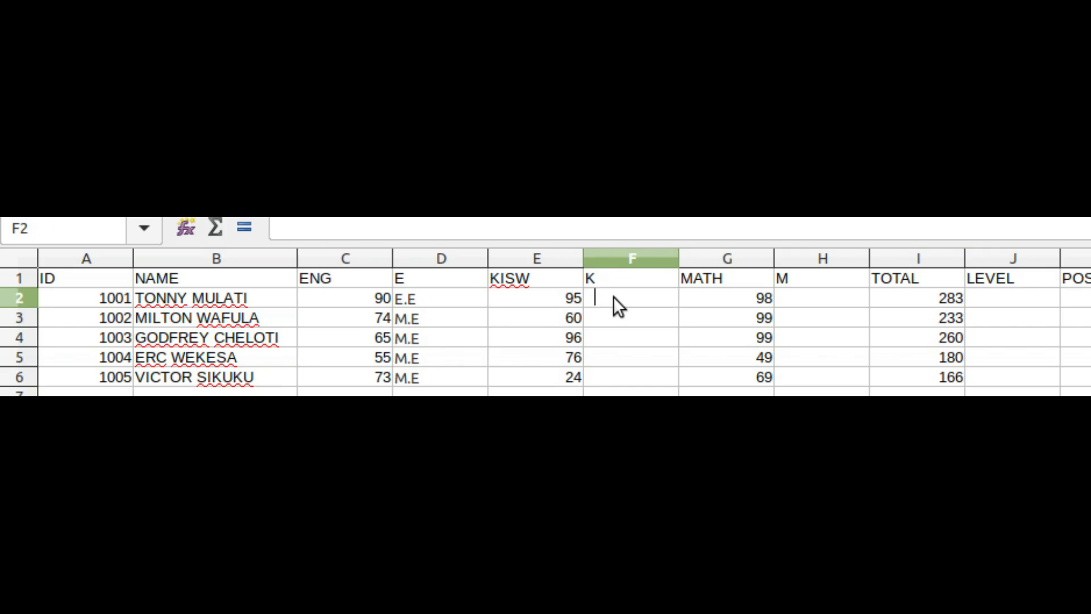
pyautogui.write('=')
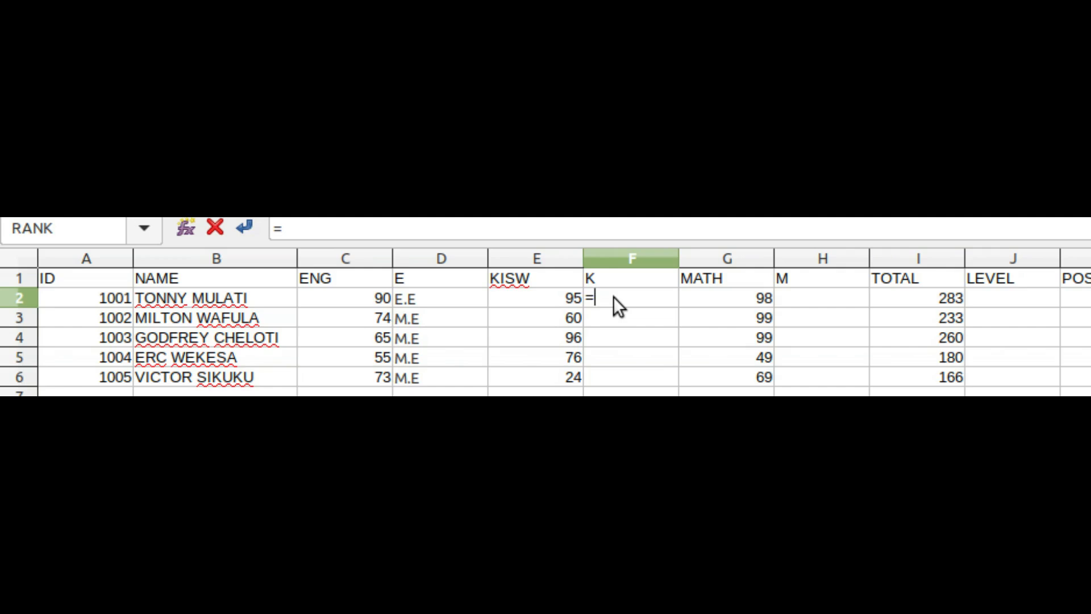
pyautogui.write('IF')
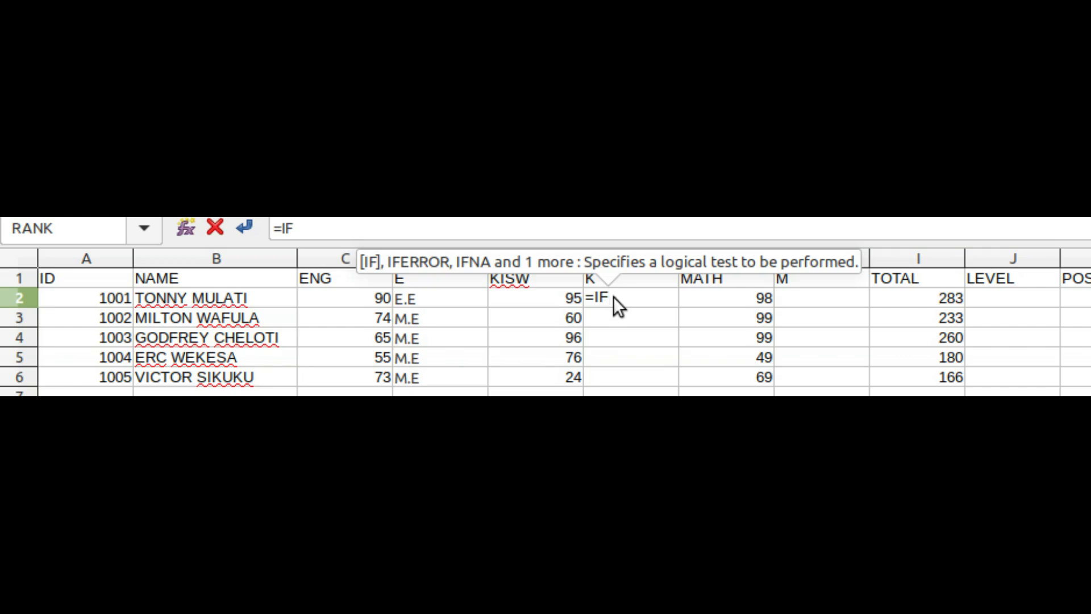
pyautogui.write('(')
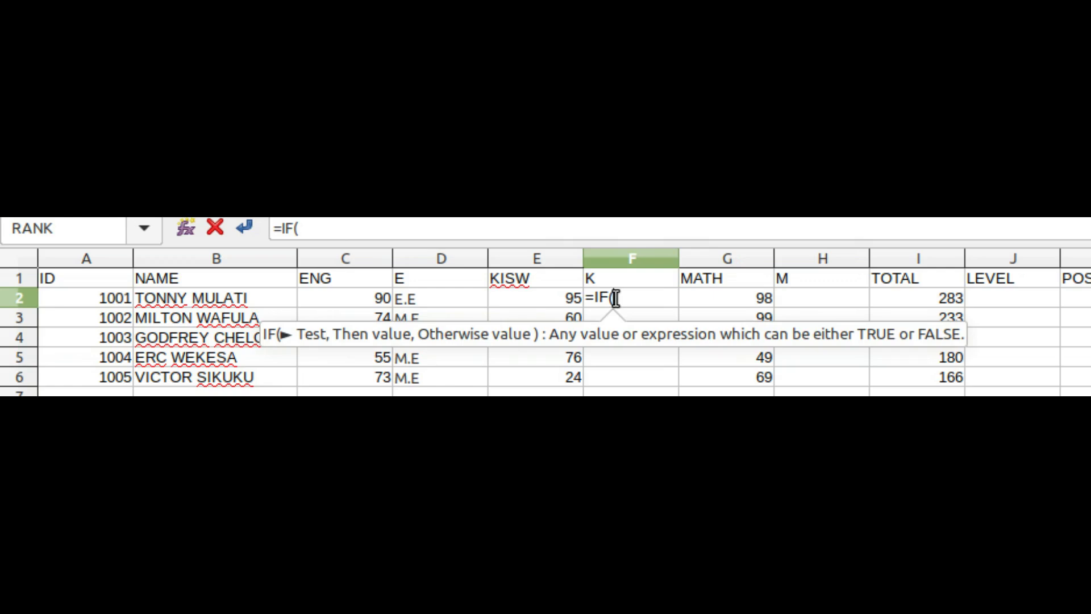
pyautogui.write('E2')
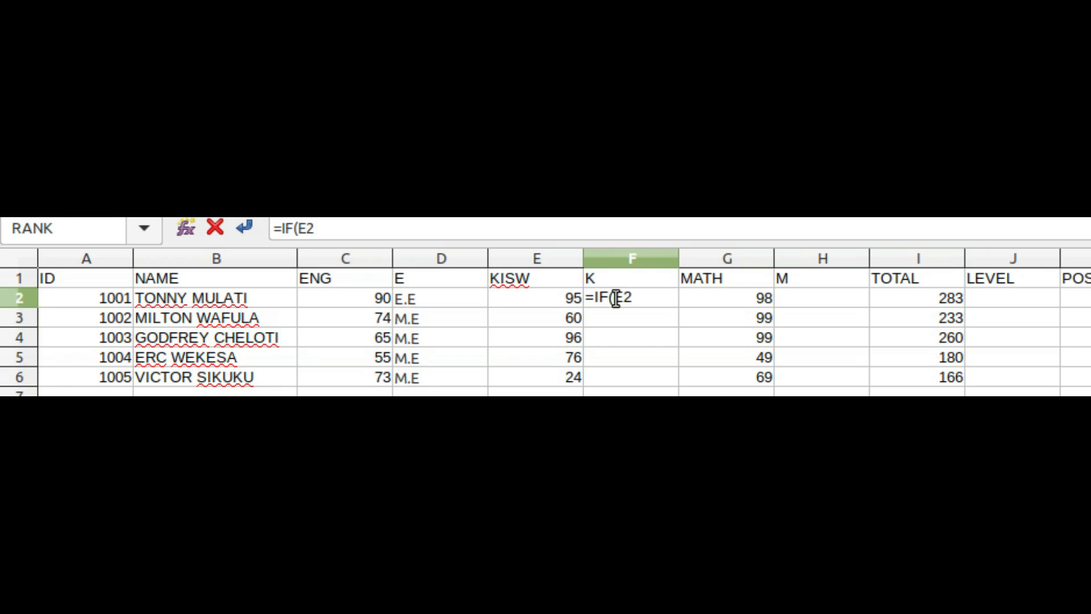
pyautogui.write('>')
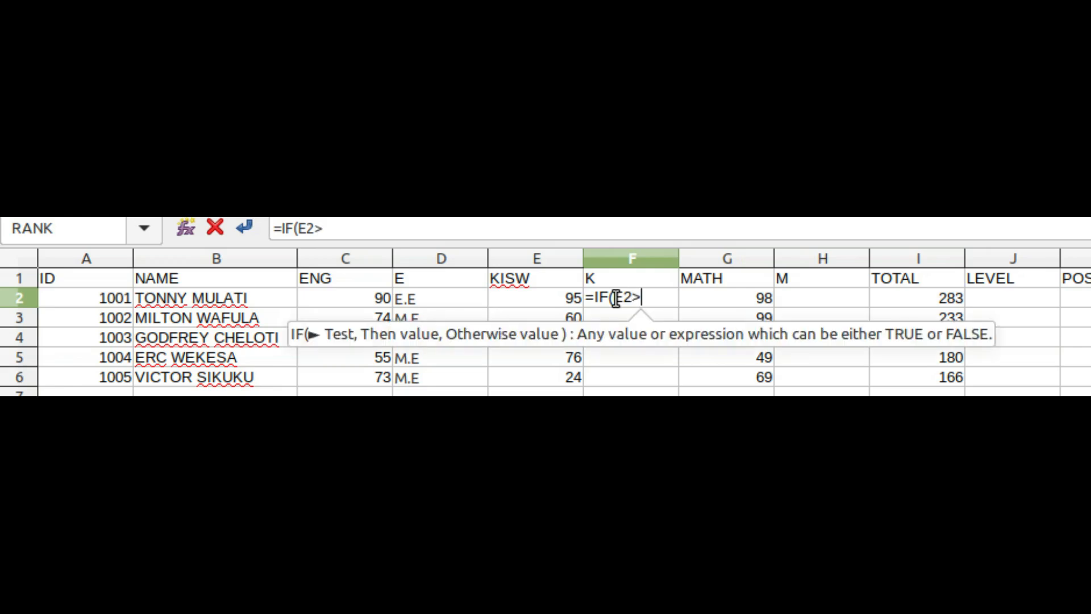
pyautogui.write('=')
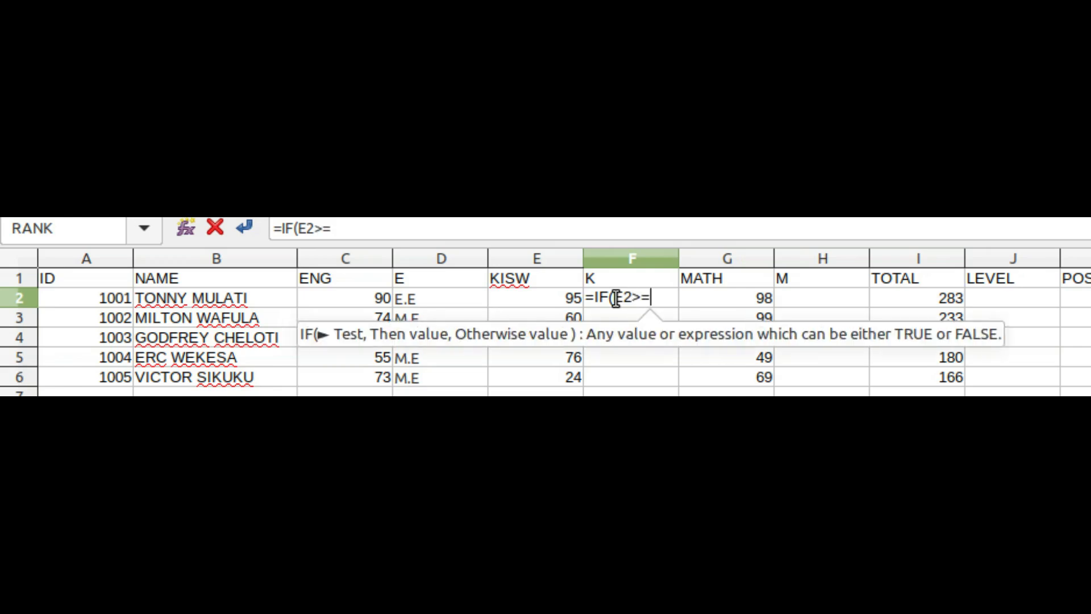
pyautogui.write('75')
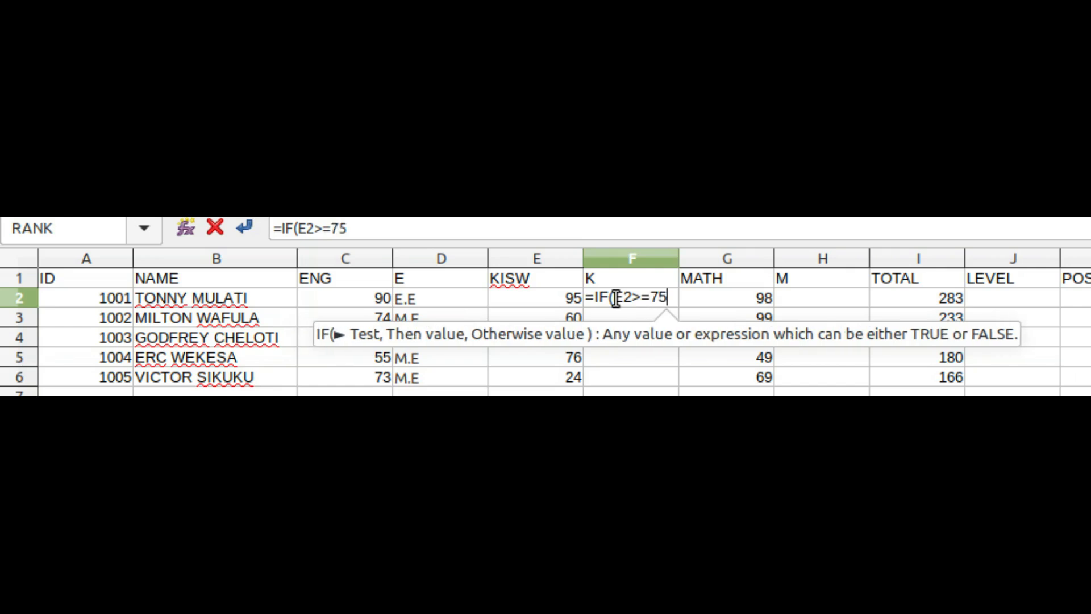
pyautogui.write(',')
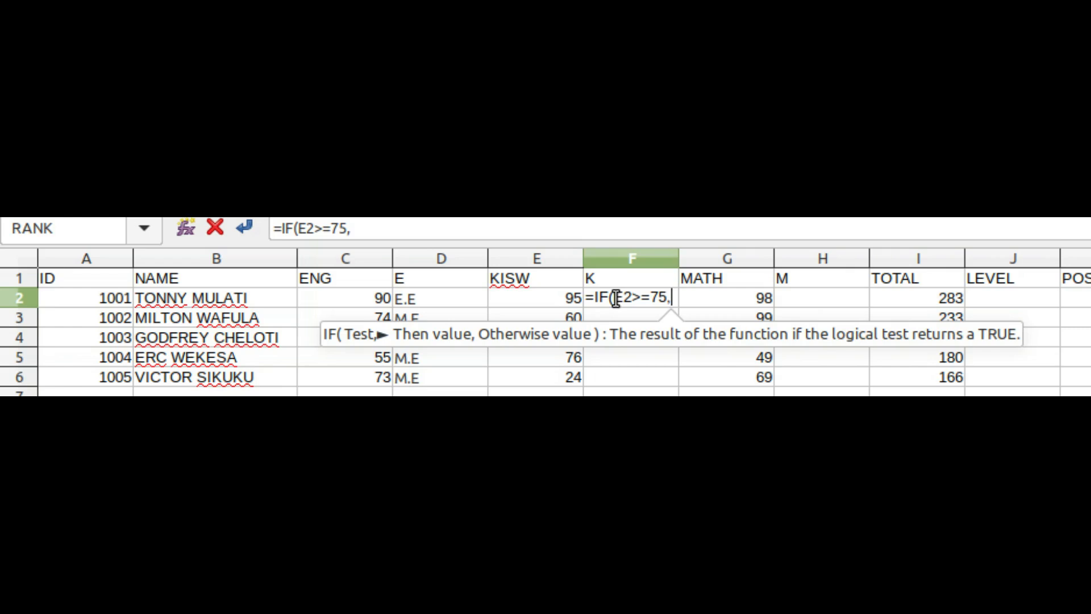
pyautogui.write('"E.E')
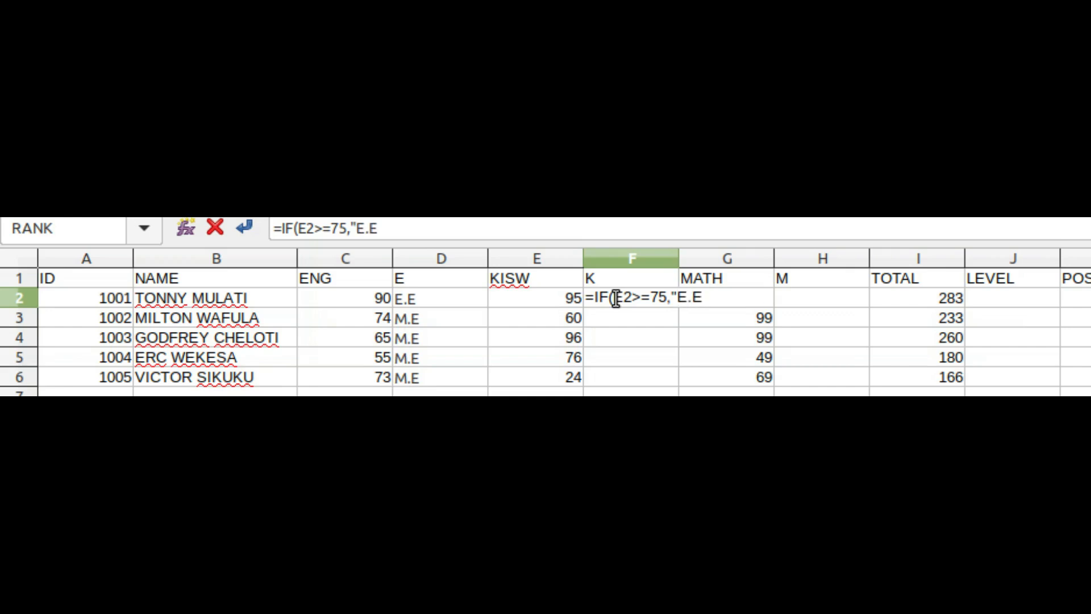
pyautogui.write('"')
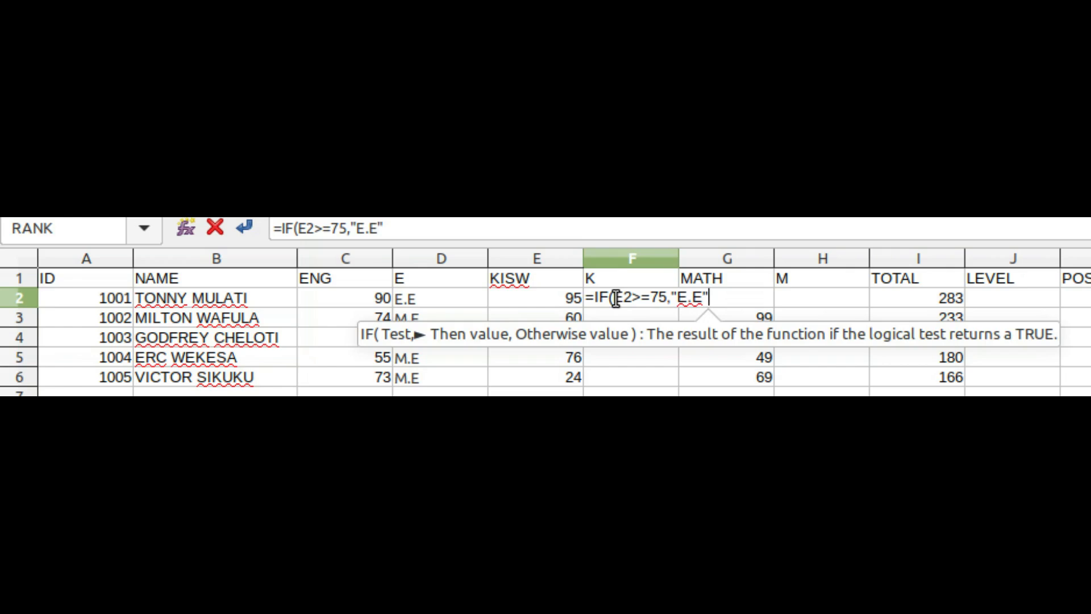
pyautogui.write(',')
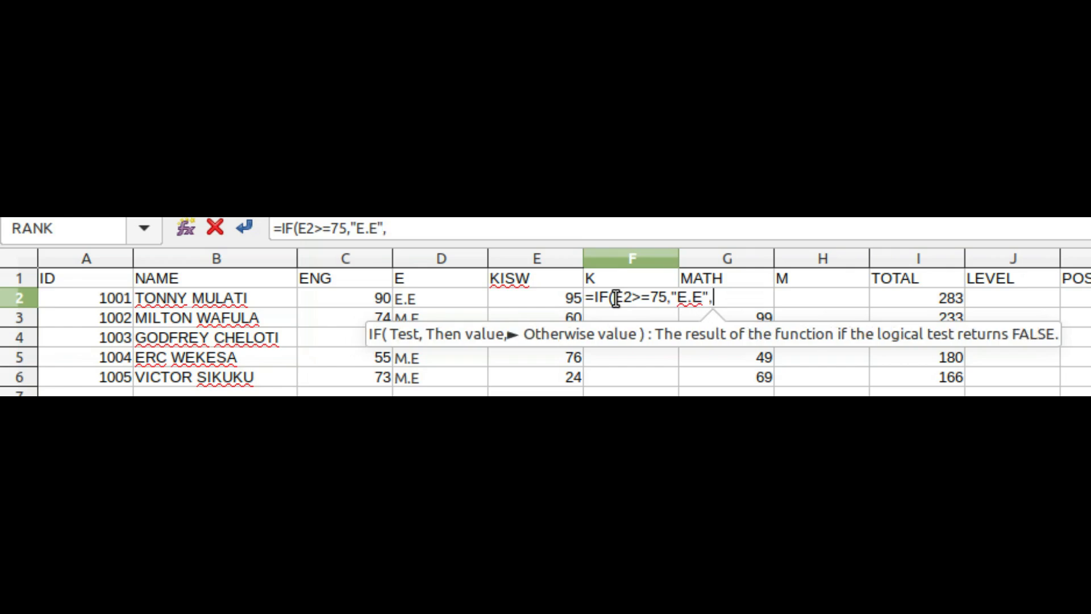
pyautogui.write('IF')
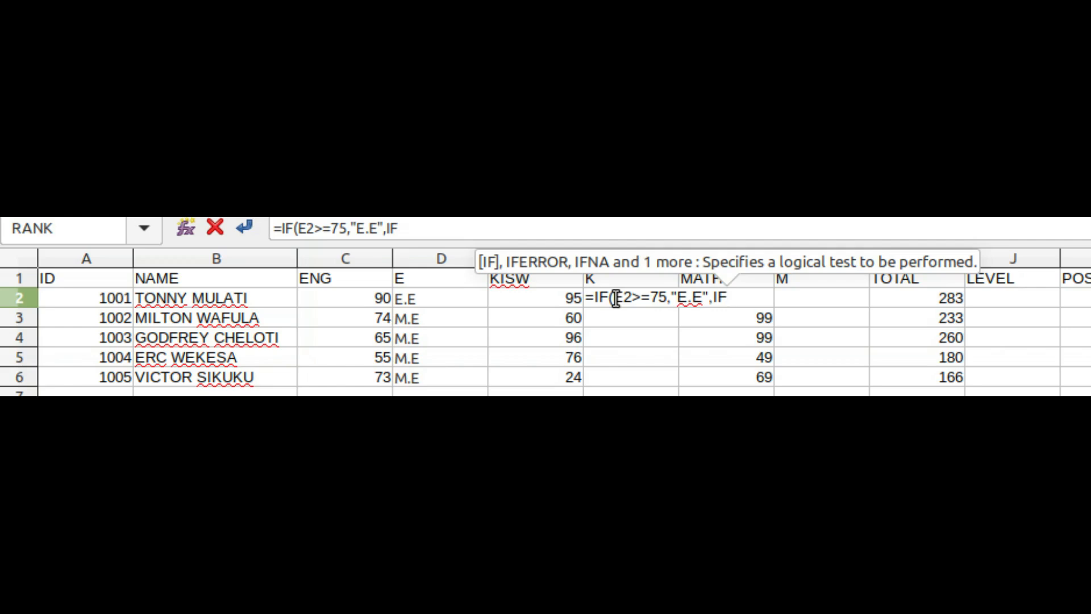
# Step: Extend the F2 formula with M.E for 50+, A.E for 25+, and "B.E" as the fallback
pyautogui.write('(')
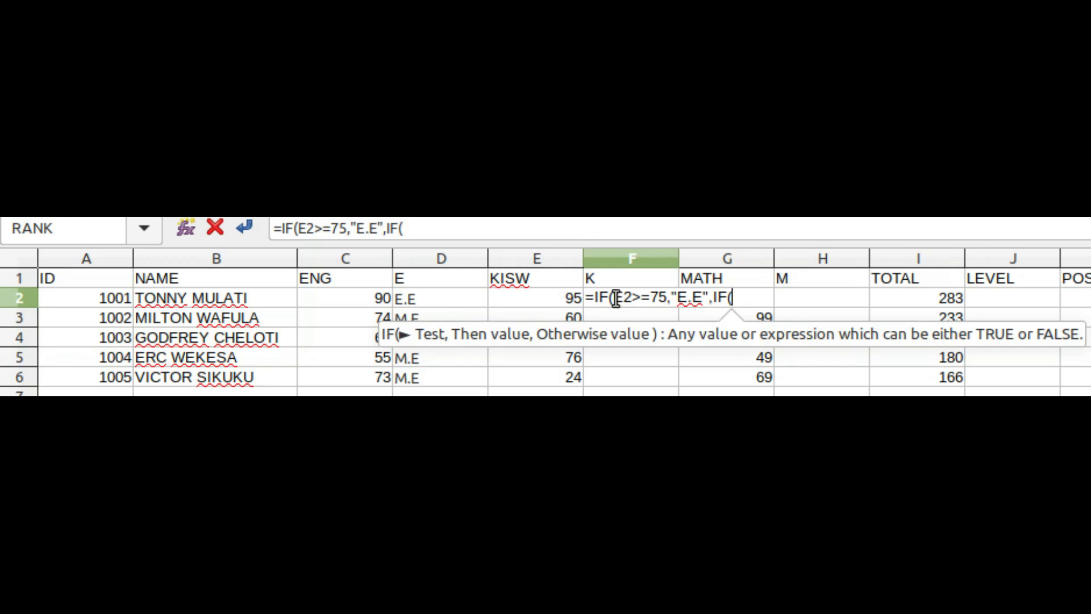
pyautogui.write('E2')
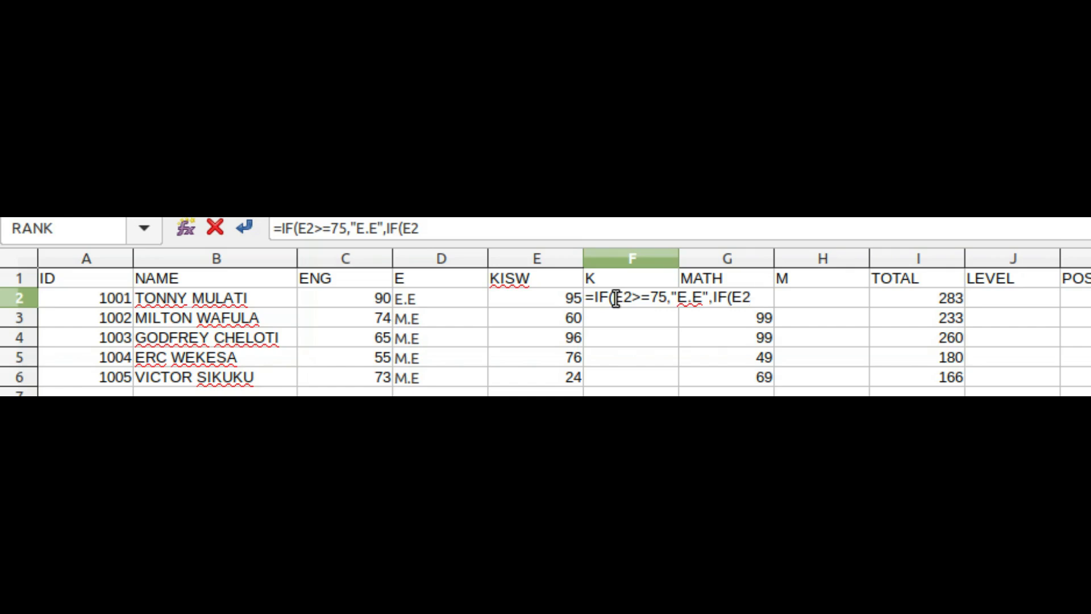
pyautogui.write('>=')
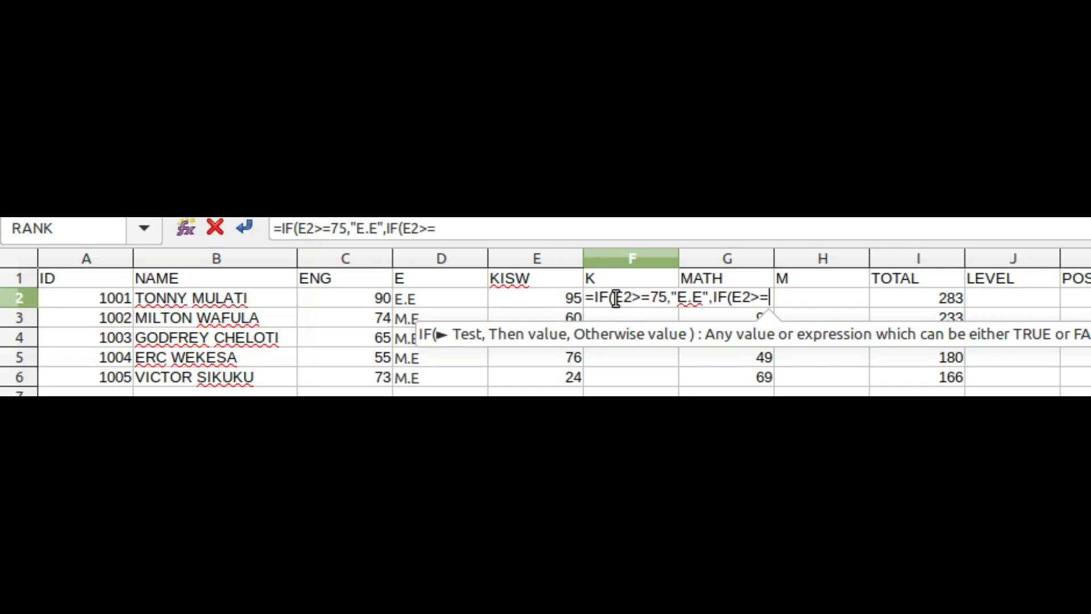
pyautogui.write('50')
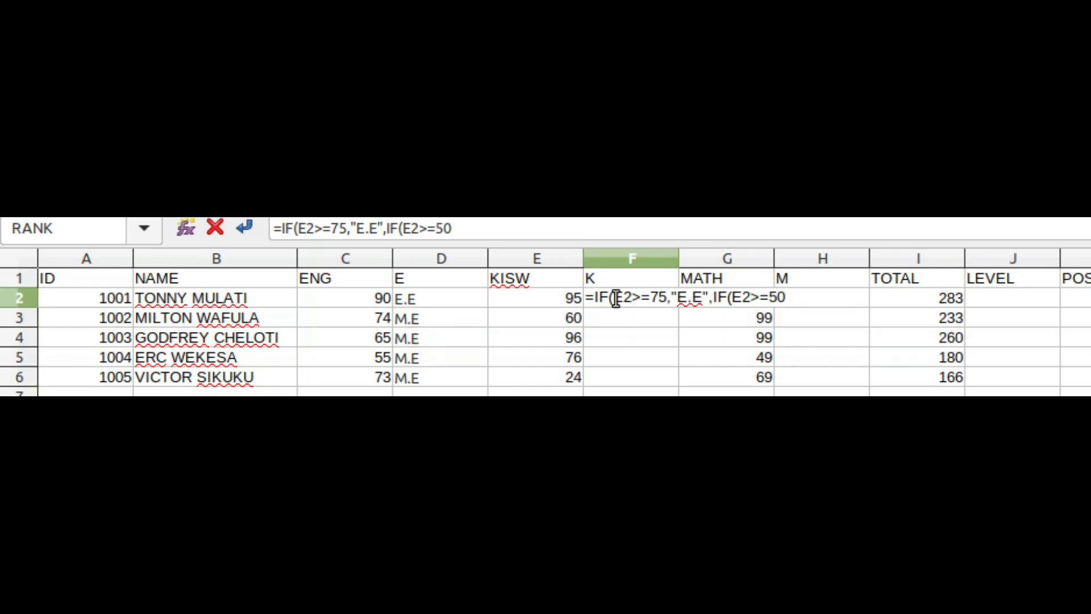
pyautogui.write(',')
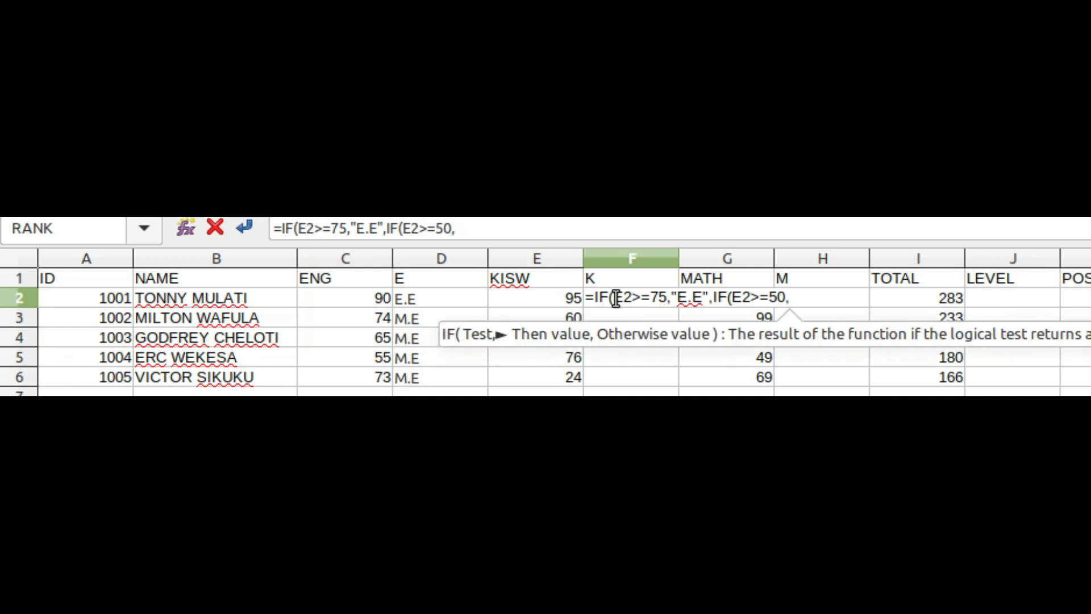
pyautogui.write('"')
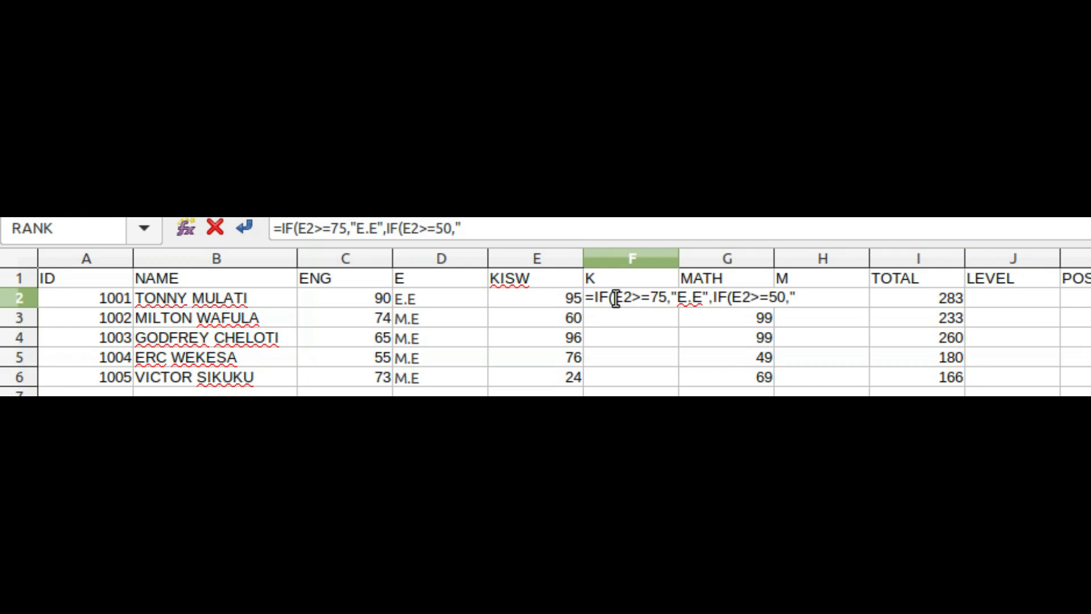
pyautogui.write('M.E"')
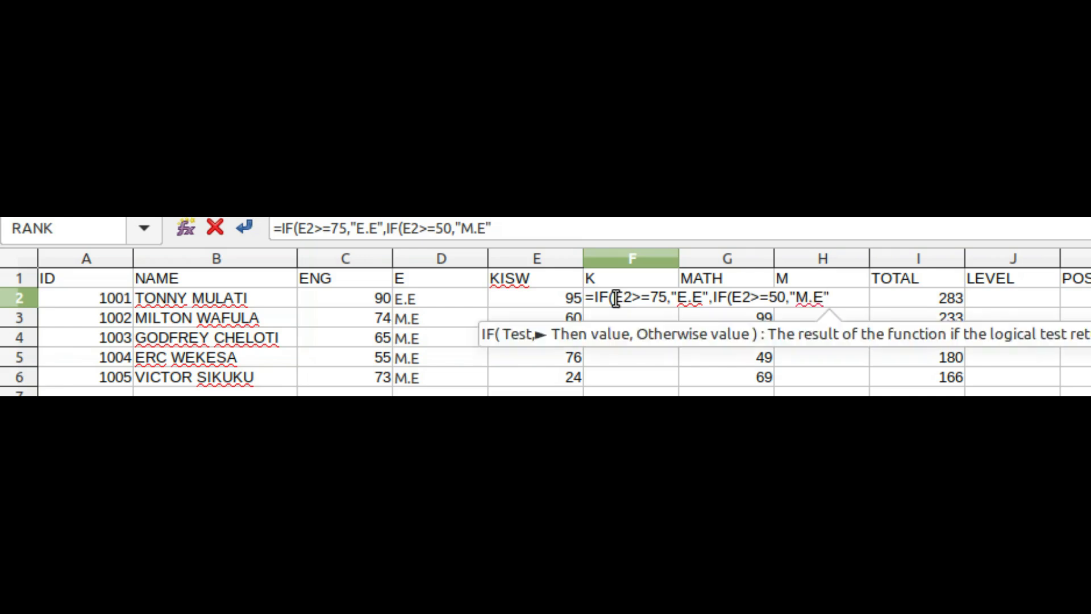
pyautogui.write(',')
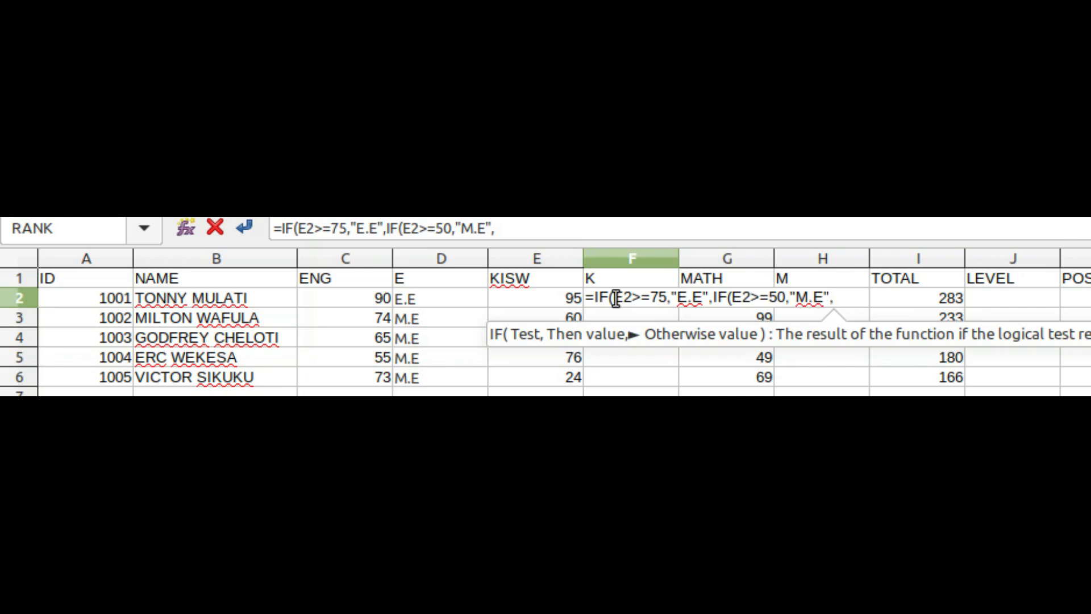
pyautogui.write('IF')
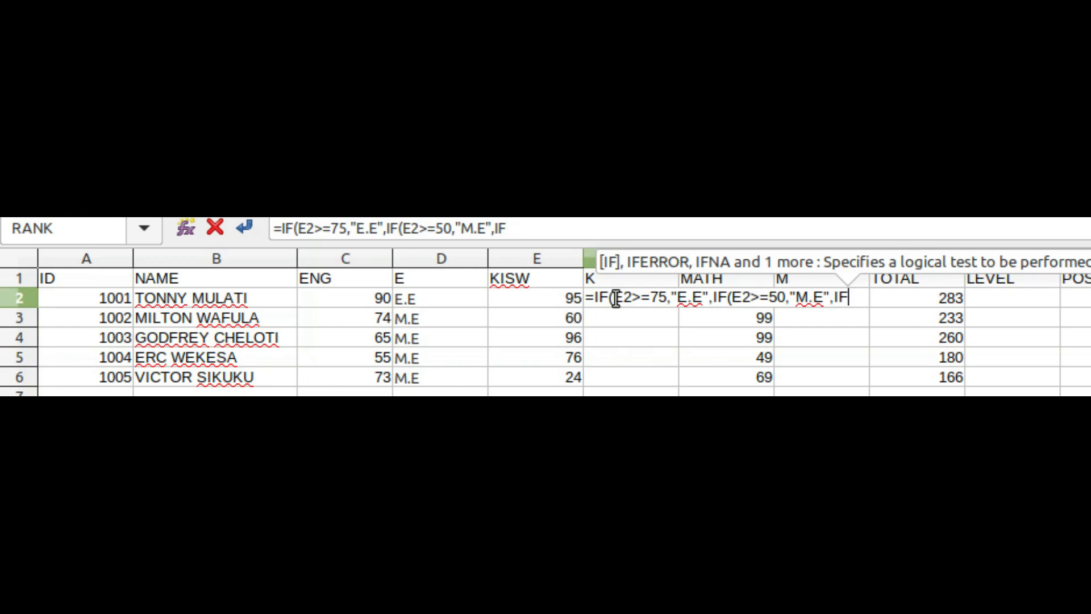
pyautogui.write('(')
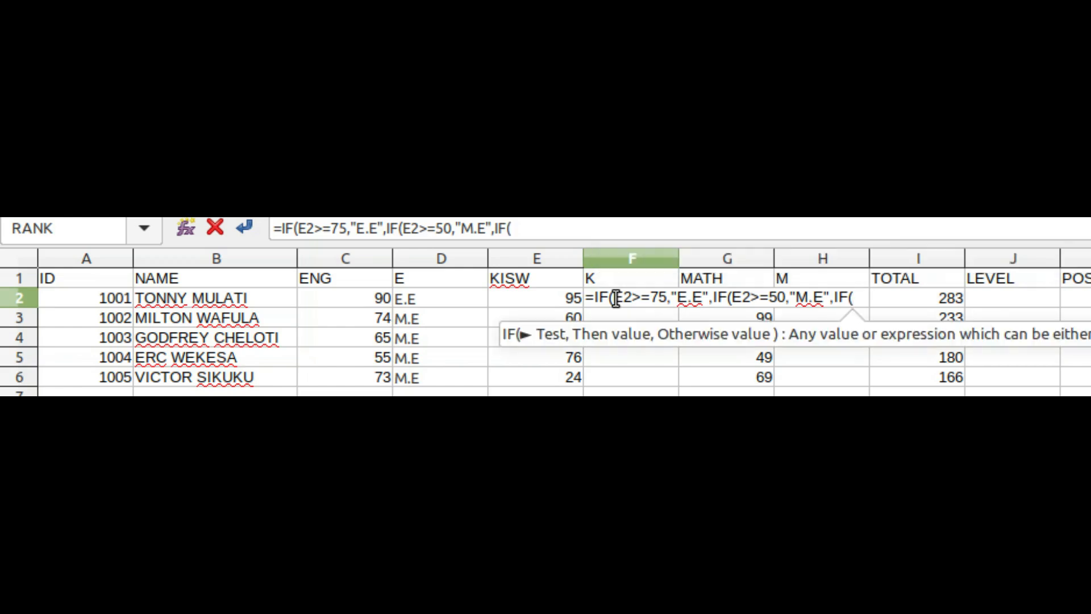
pyautogui.write('E2')
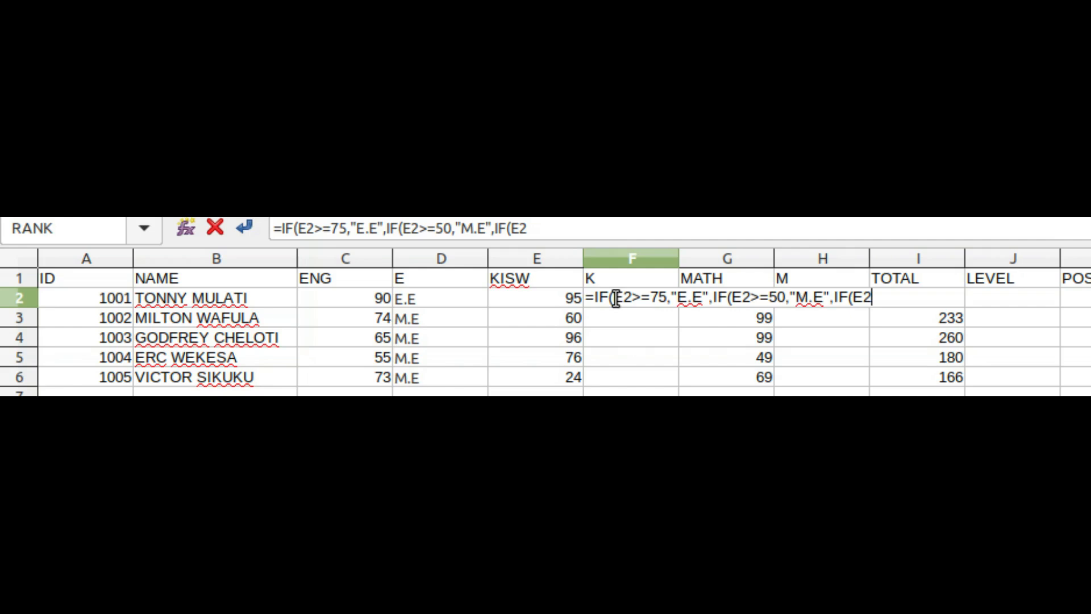
pyautogui.write('>')
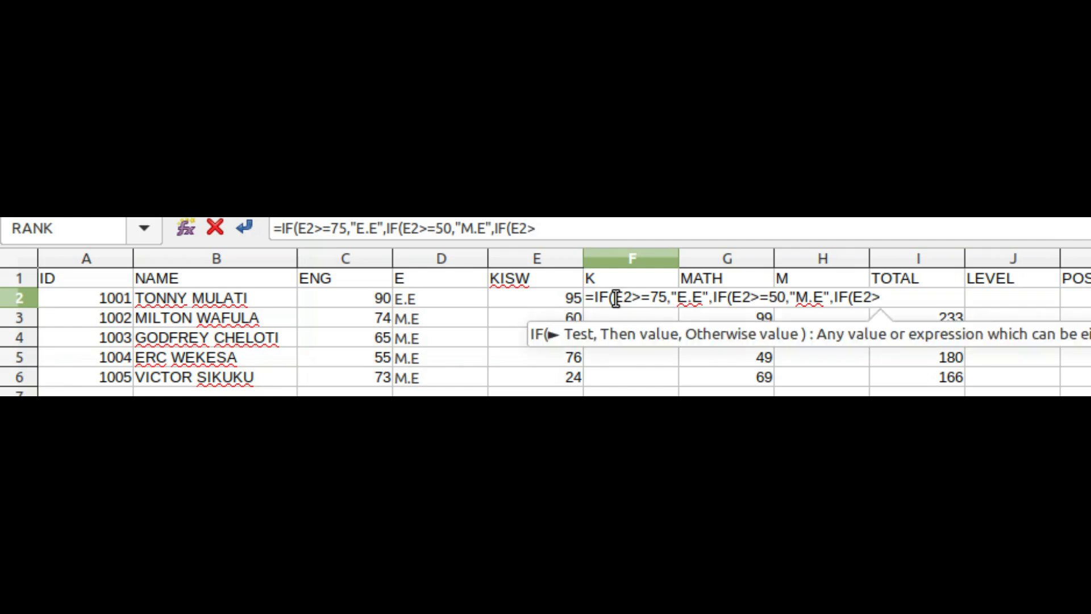
pyautogui.write('=')
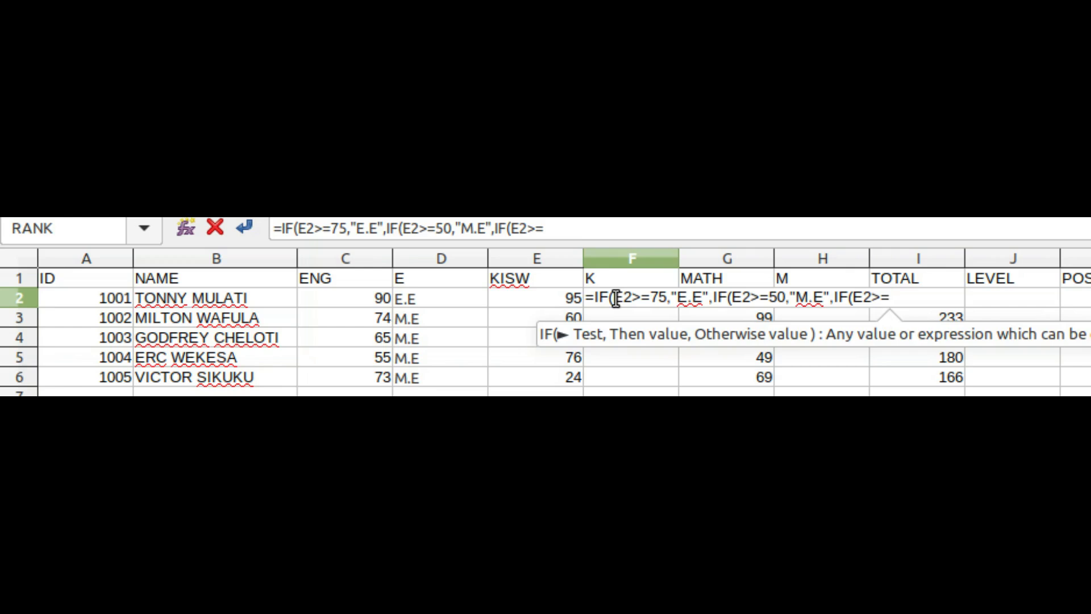
pyautogui.write('25')
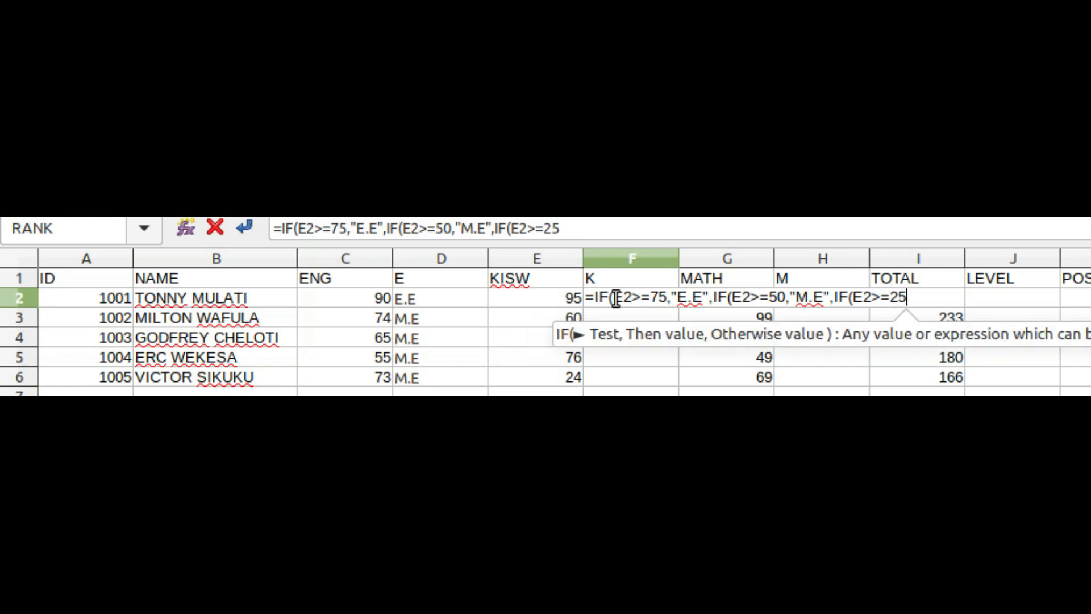
pyautogui.write(',')
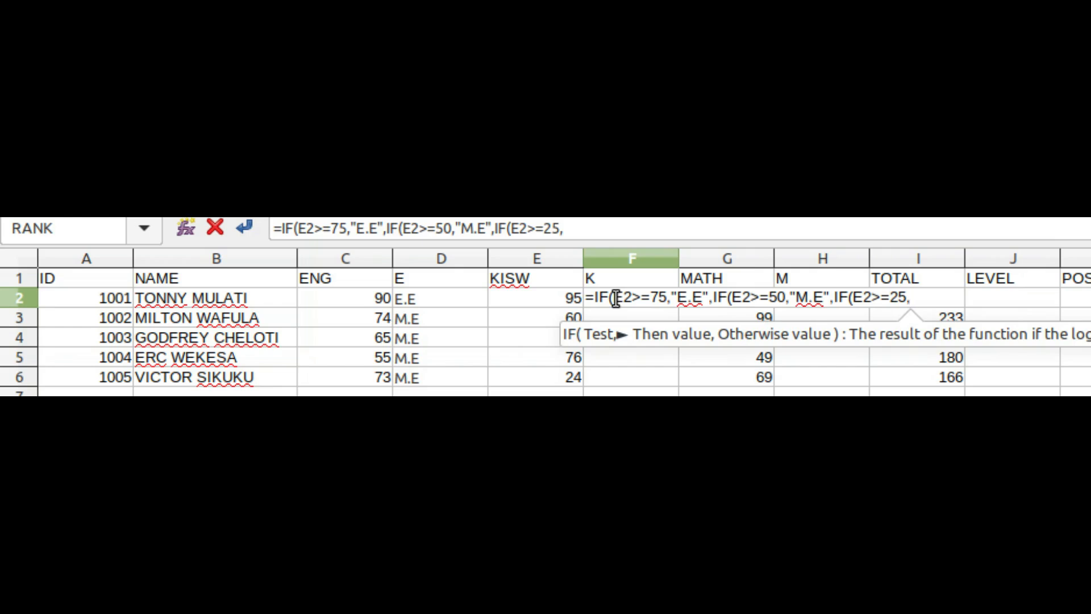
pyautogui.write('"')
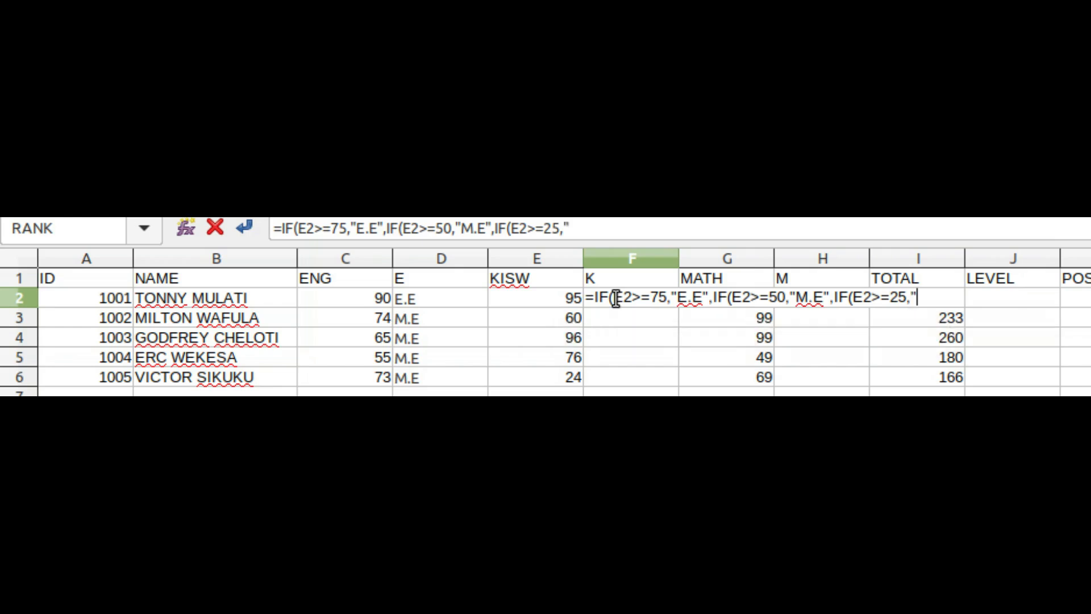
pyautogui.write('A.')
pyautogui.press('BackSpace')
pyautogui.write('E"')
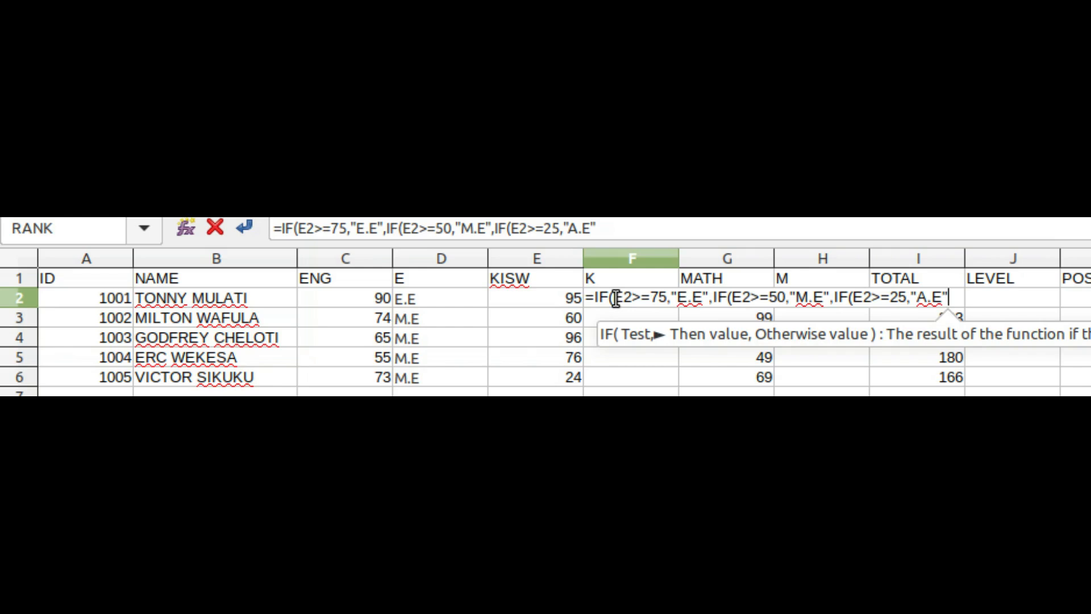
pyautogui.write(',')
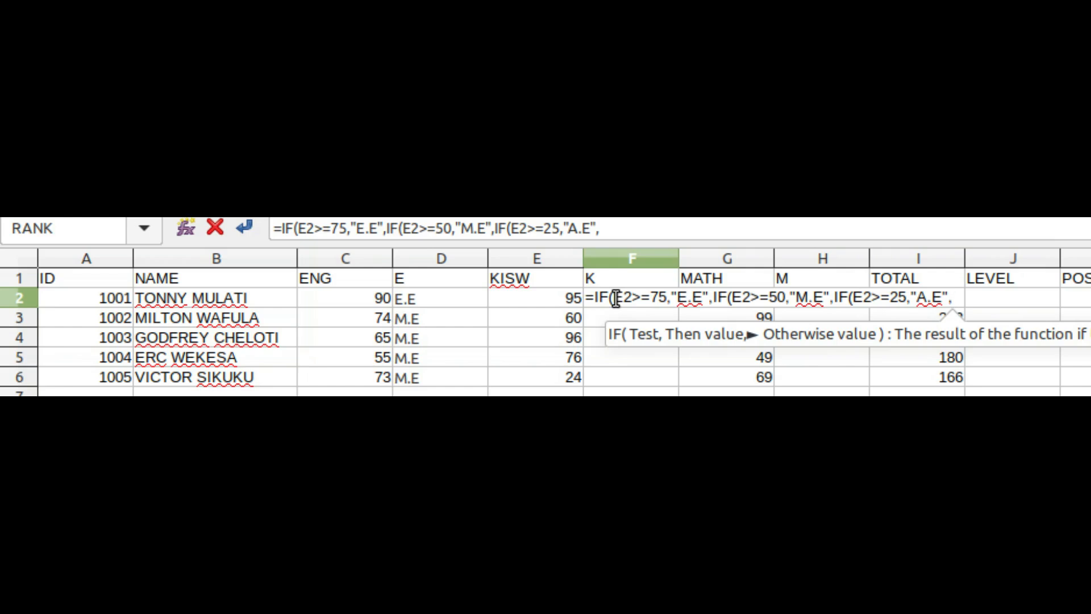
pyautogui.write('"')
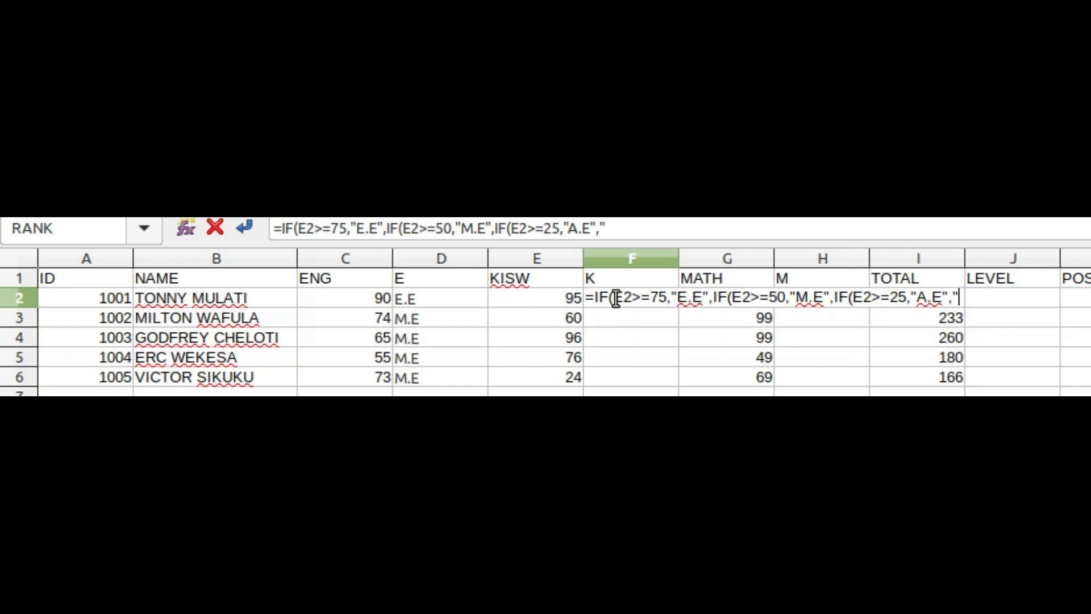
pyautogui.write('B.E')
pyautogui.write('"')
# Step: Remove the extra quote after B.E and close the nested IF with )))
pyautogui.press('BackSpace')
pyautogui.write('"')
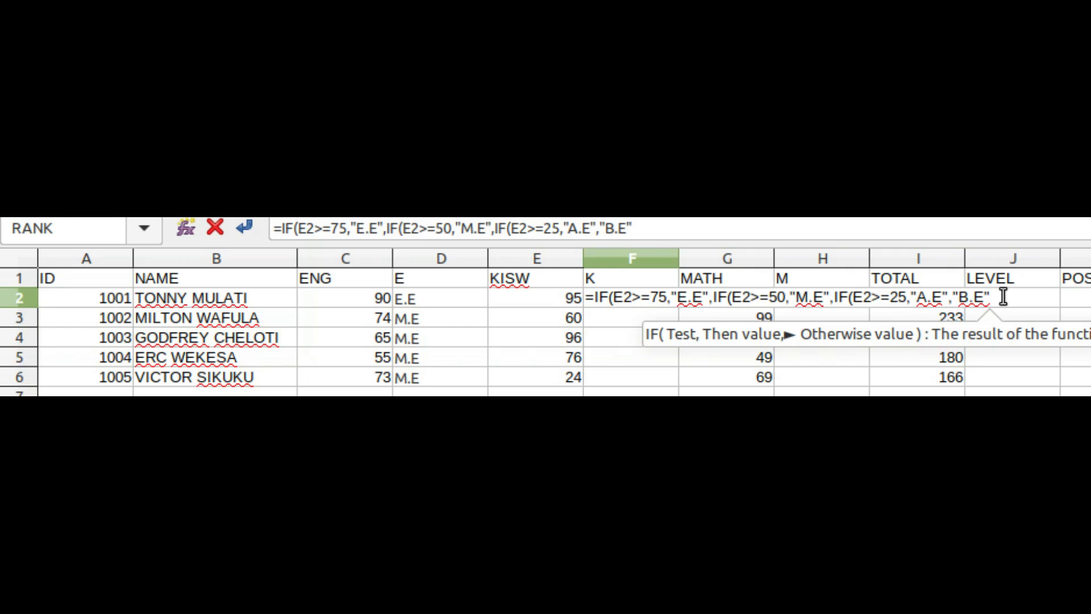
pyautogui.write(')')
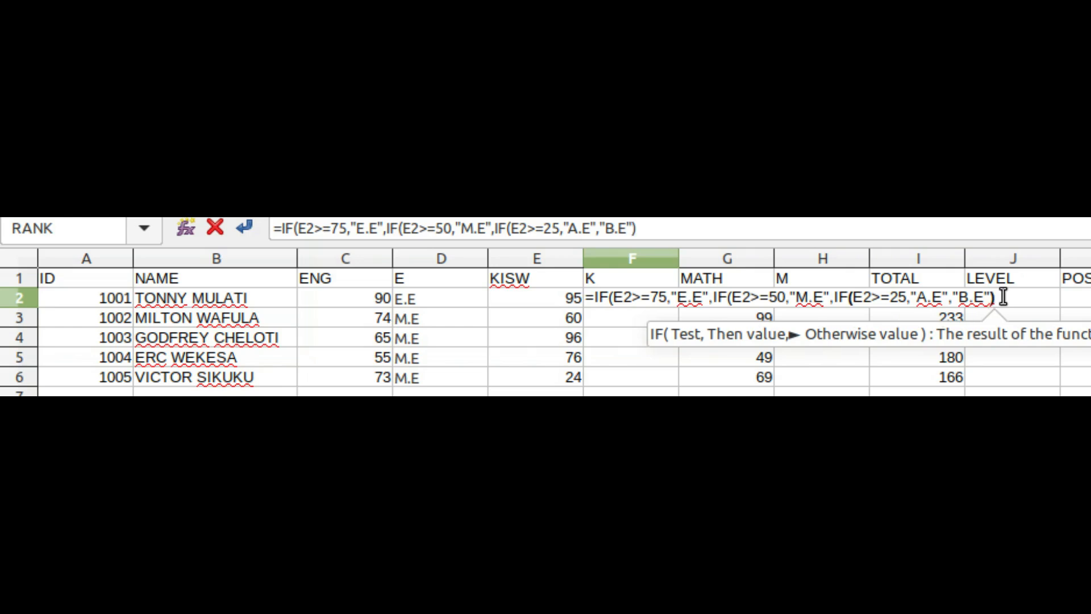
pyautogui.write(')')
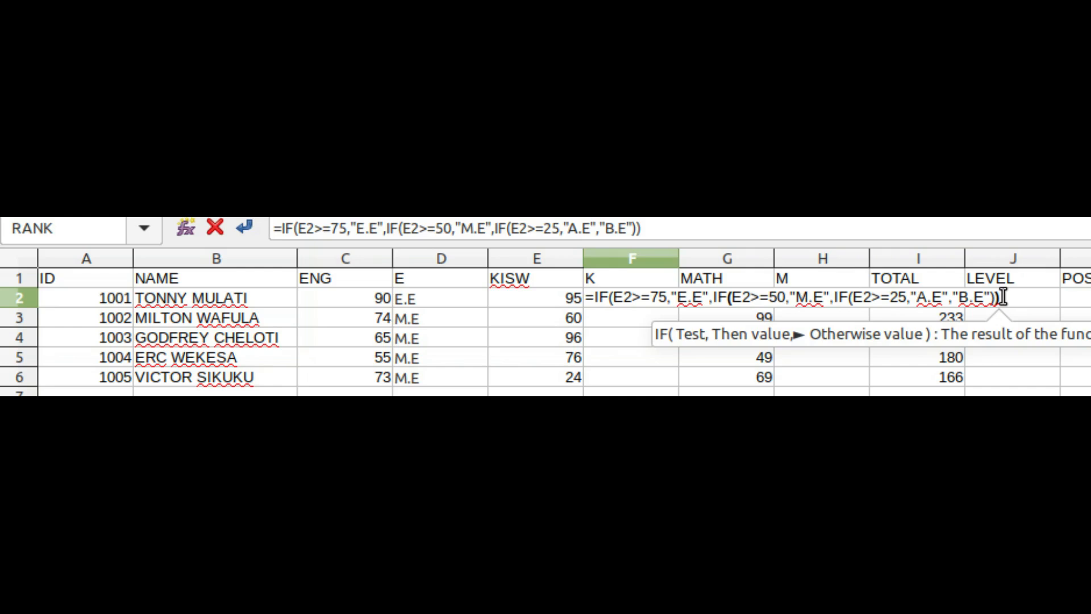
pyautogui.write(')')
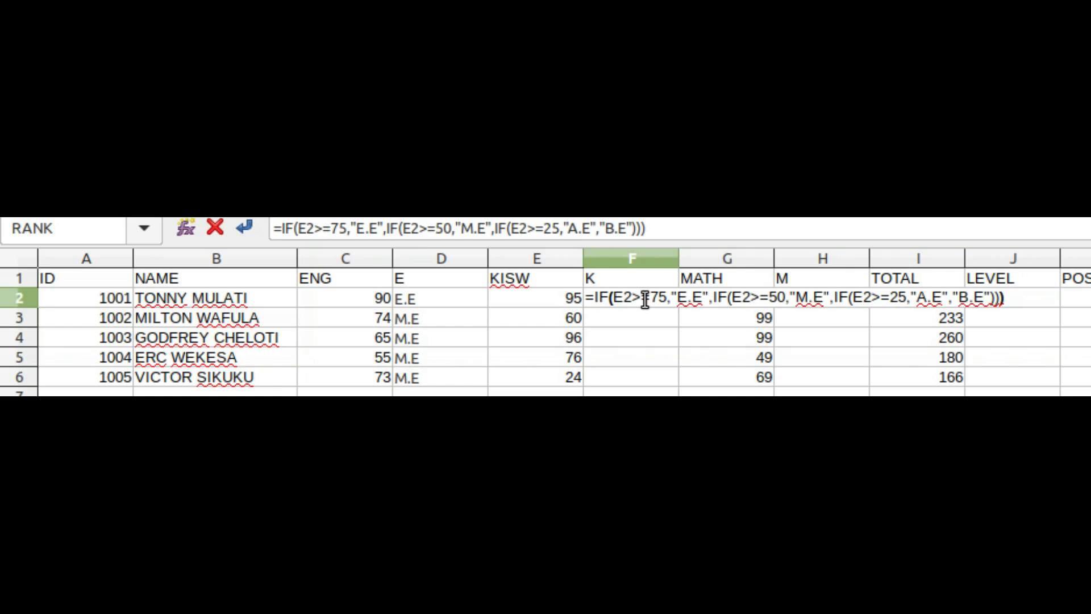
# Step: Commit the F2 grade formula, which shows E.E for the mark 95, and reselect F2
pyautogui.press('Return')
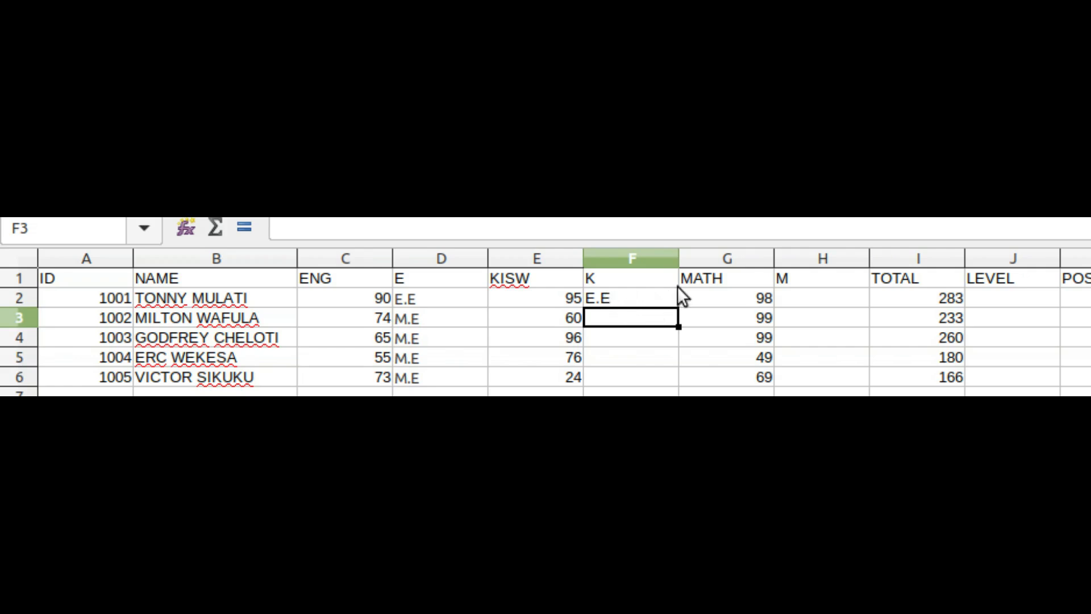
pyautogui.click(621, 296)
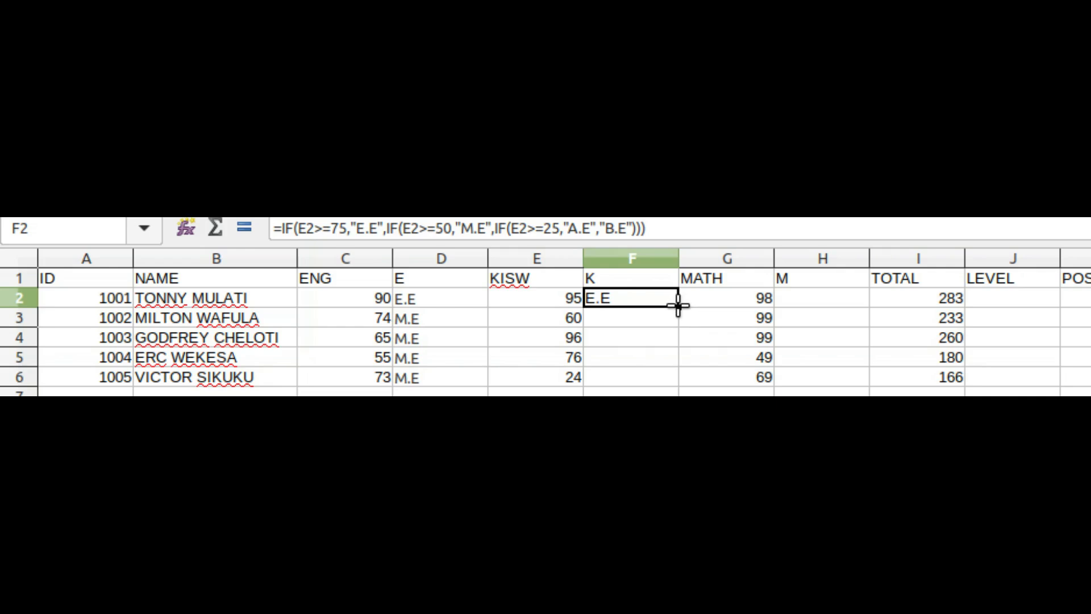
# Step: Fill the grade formula from F2 down to F6, giving E.E, M.E, E.E, E.E and B.E
pyautogui.moveTo(678, 312); pyautogui.dragTo(677, 385)
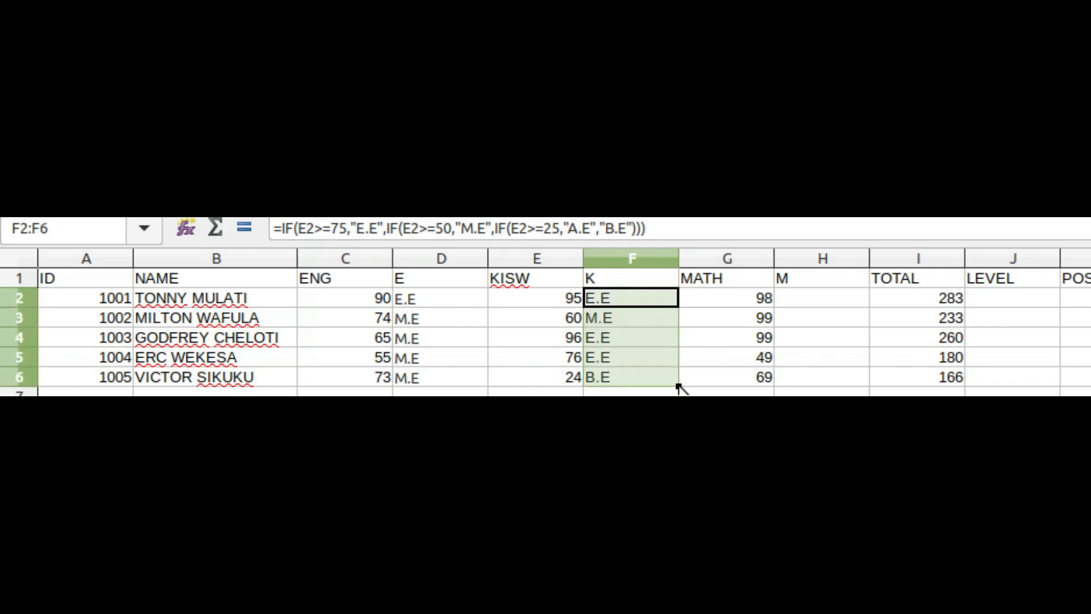
pyautogui.click(641, 417)
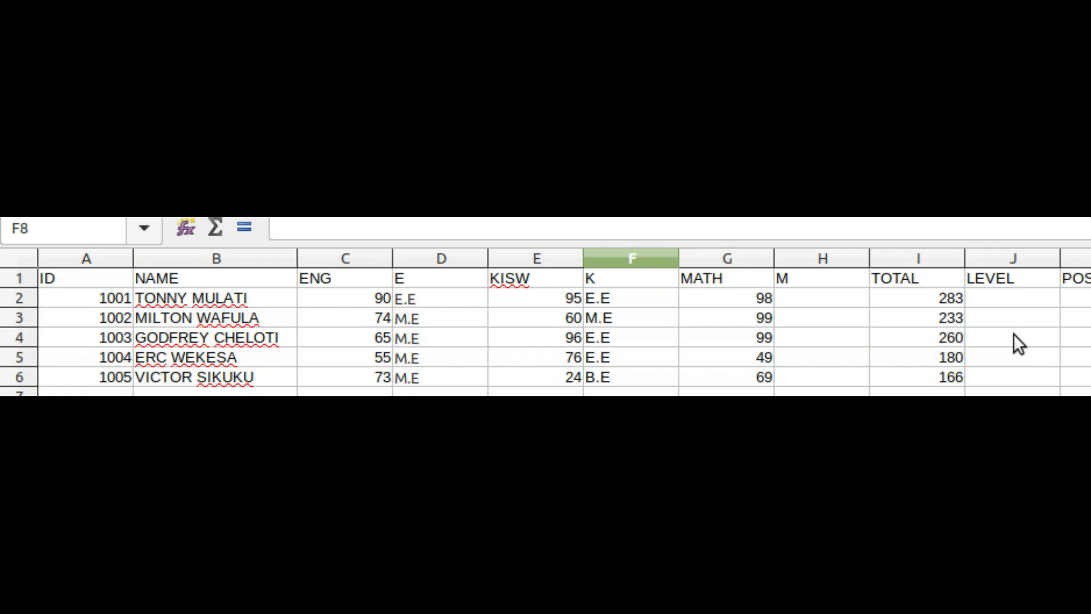
# Step: Cut the totals 283, 233, 260, 180 and 166 out of cells I2 to I6
pyautogui.click(943, 299)
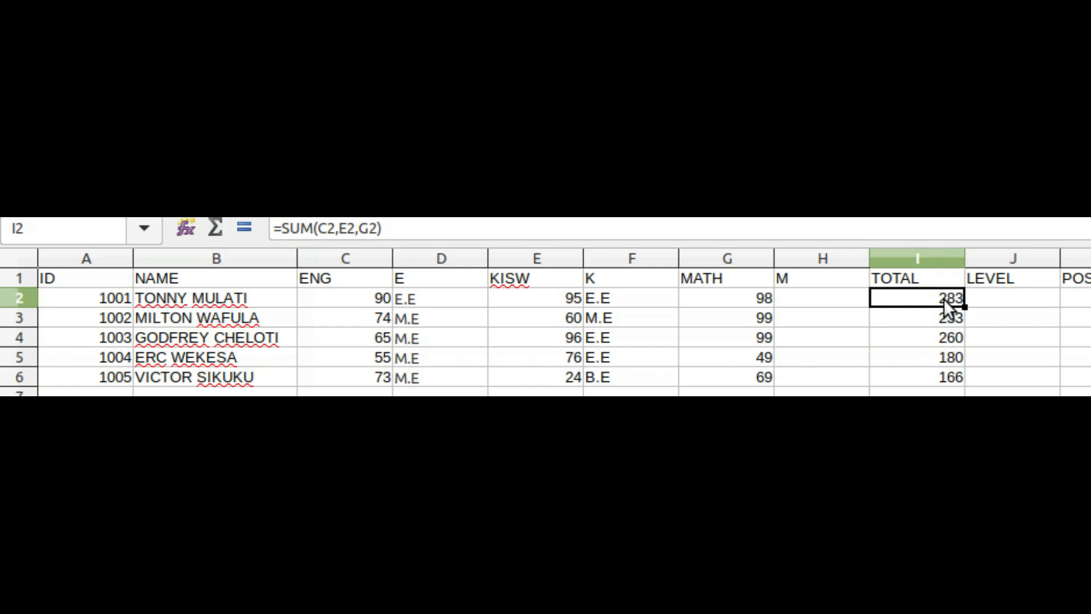
pyautogui.hotkey('ctrl', 'x')
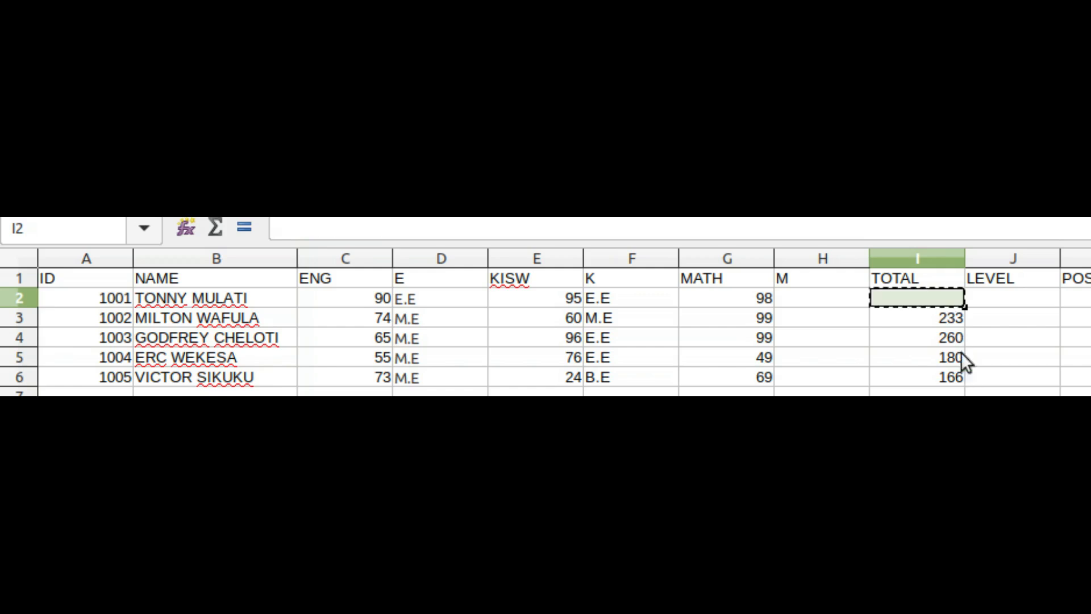
pyautogui.click(941, 322)
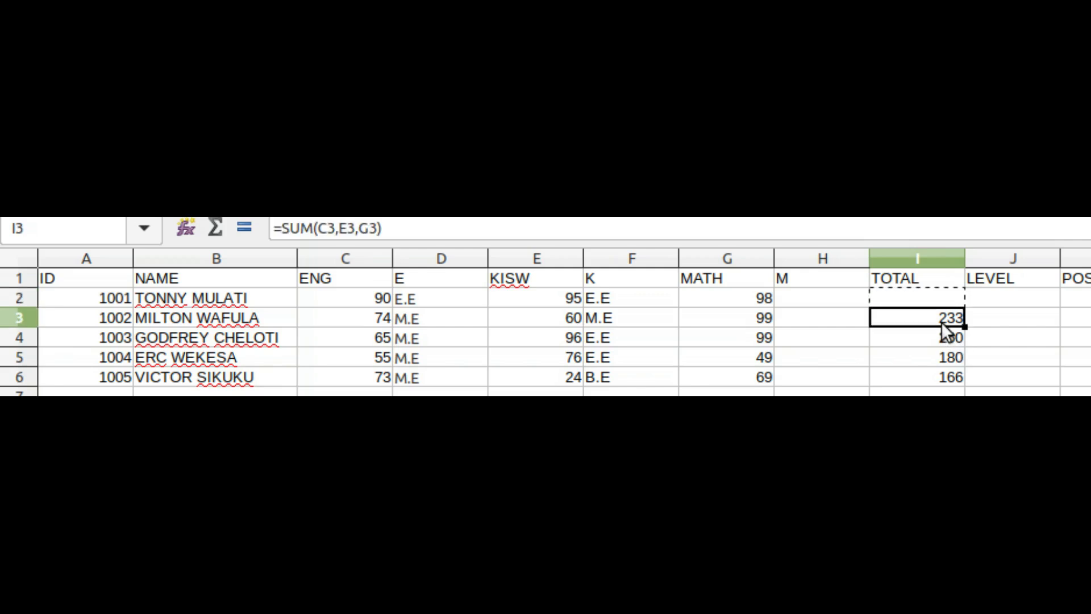
pyautogui.hotkey('ctrl', 'x')
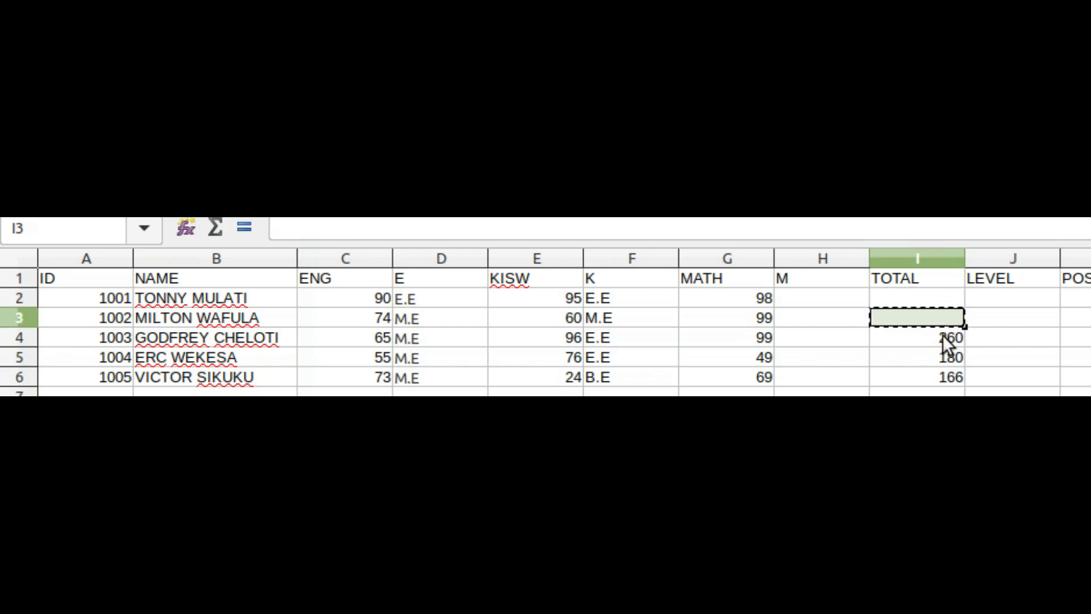
pyautogui.click(946, 340)
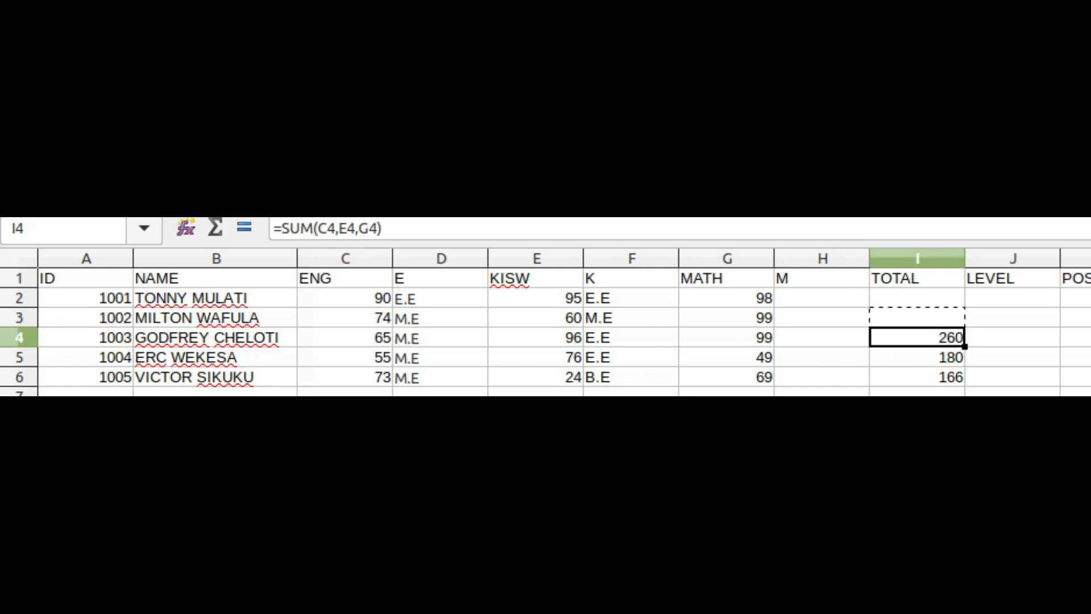
pyautogui.hotkey('ctrl', 'x')
pyautogui.click(937, 360)
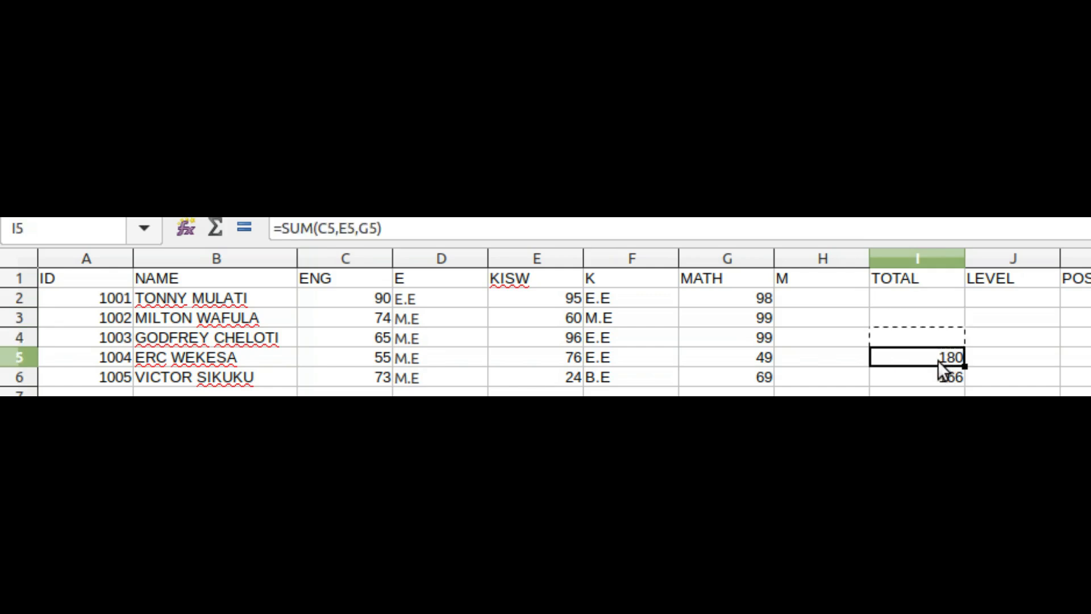
pyautogui.hotkey('ctrl', 'x')
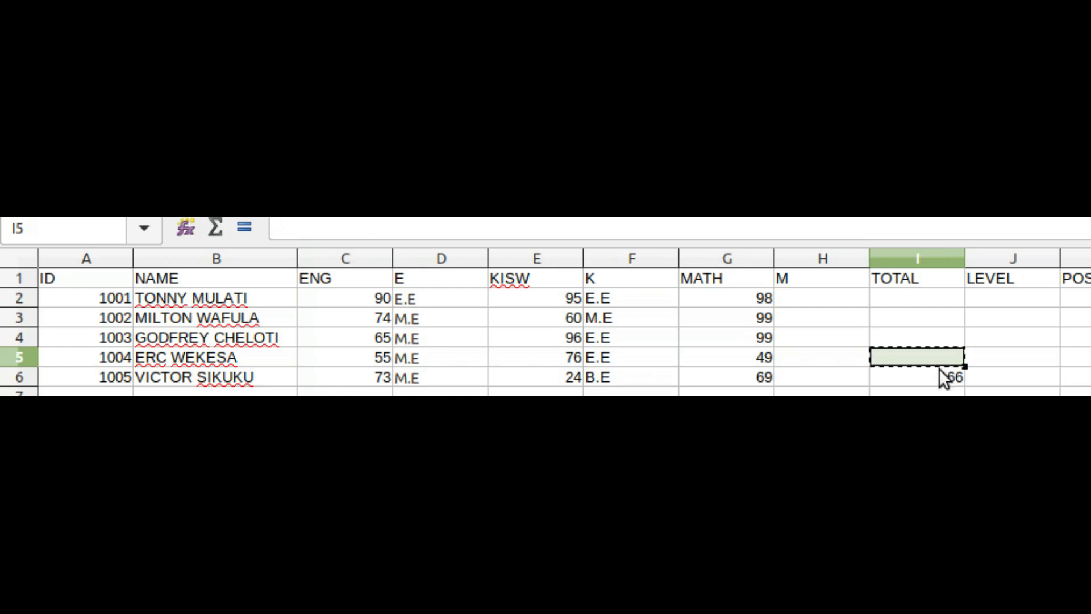
pyautogui.click(938, 369)
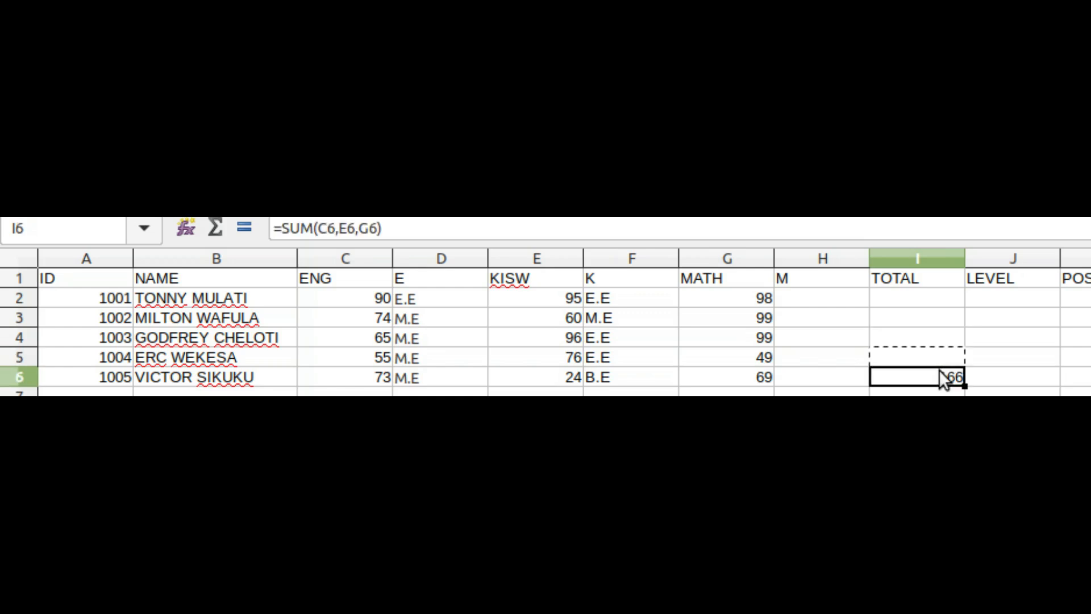
pyautogui.hotkey('ctrl', 'x')
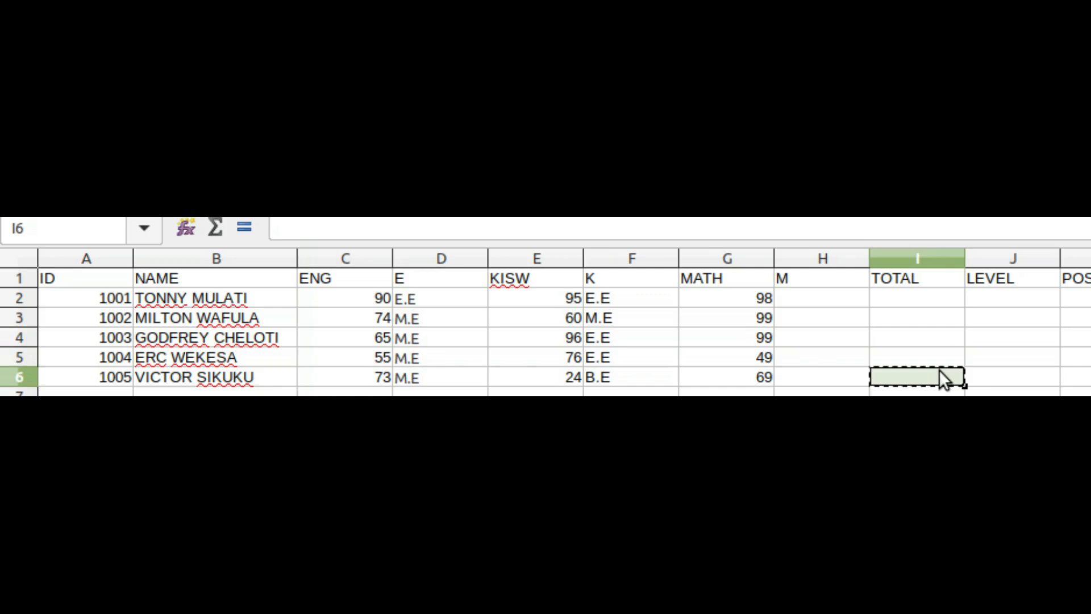